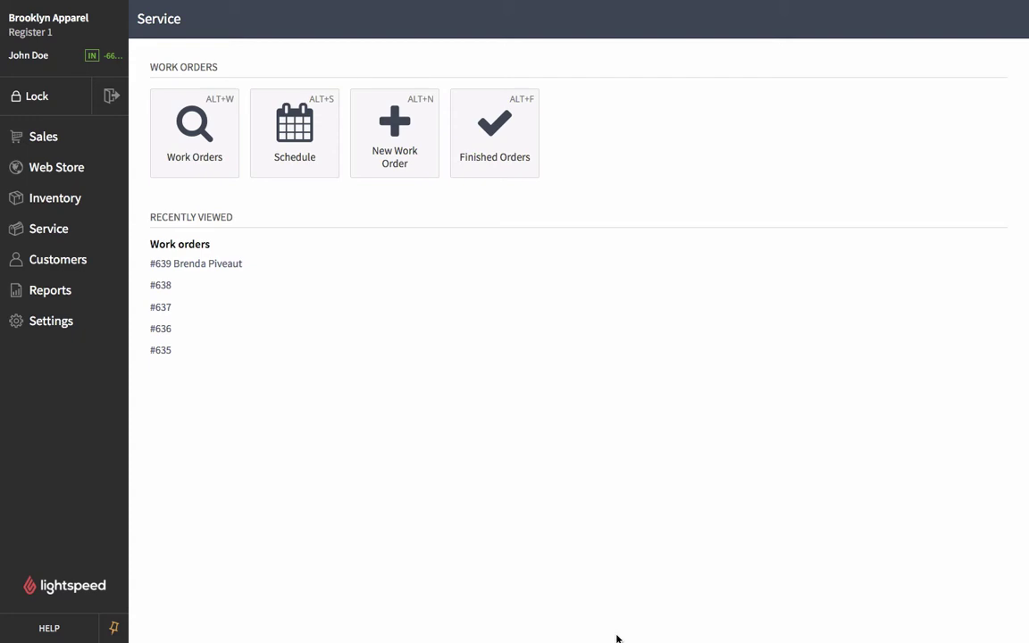
- Start new work order #640 under Service and attach the existing customer matched by first name
left_click(43, 230)
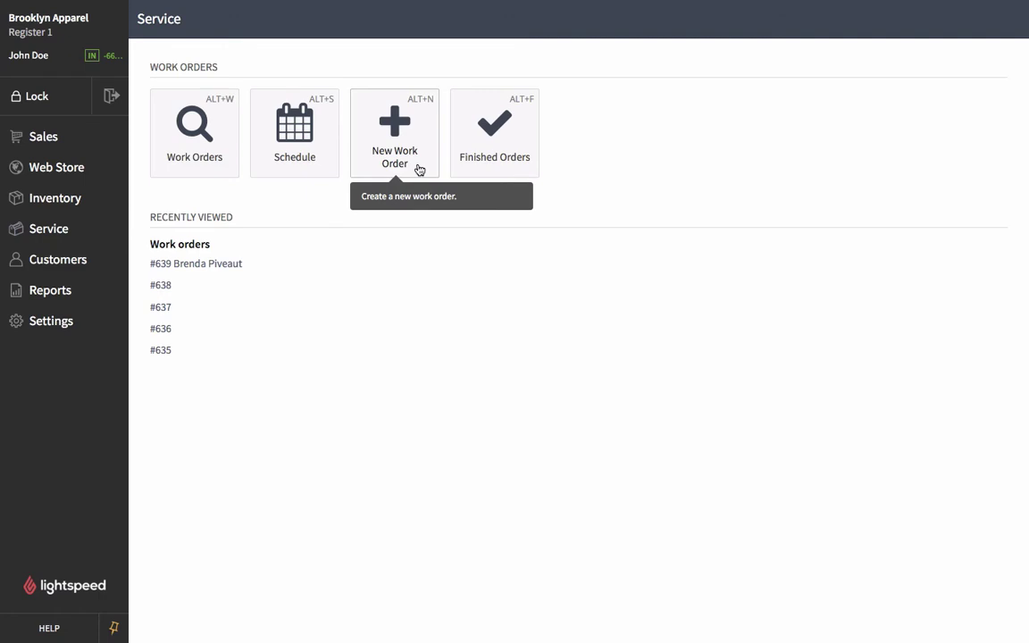
left_click(419, 170)
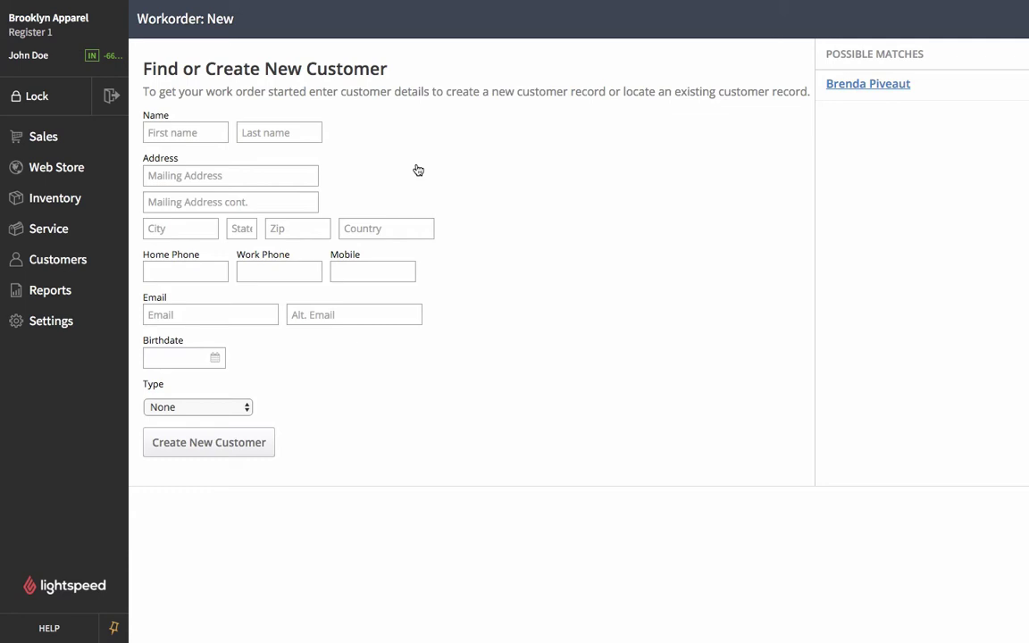
left_click(154, 134)
type("Brenda")
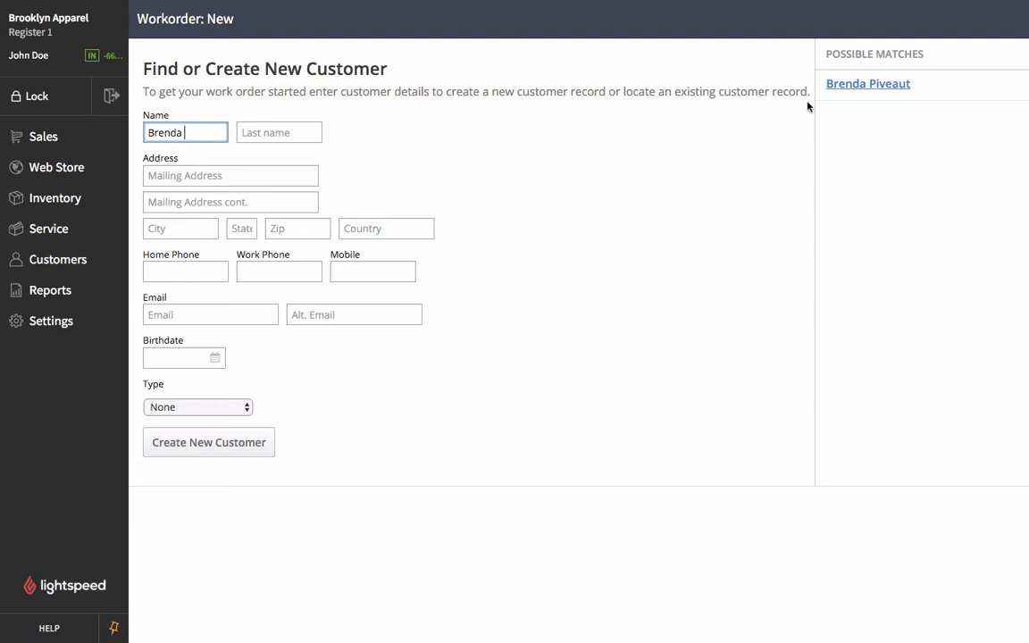
left_click(871, 86)
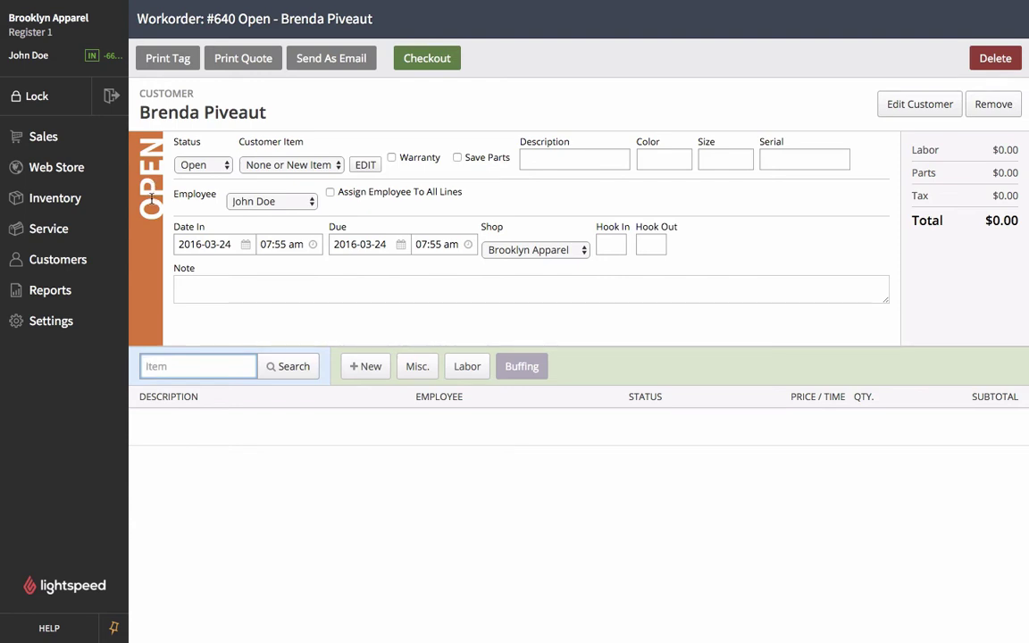
left_click(221, 166)
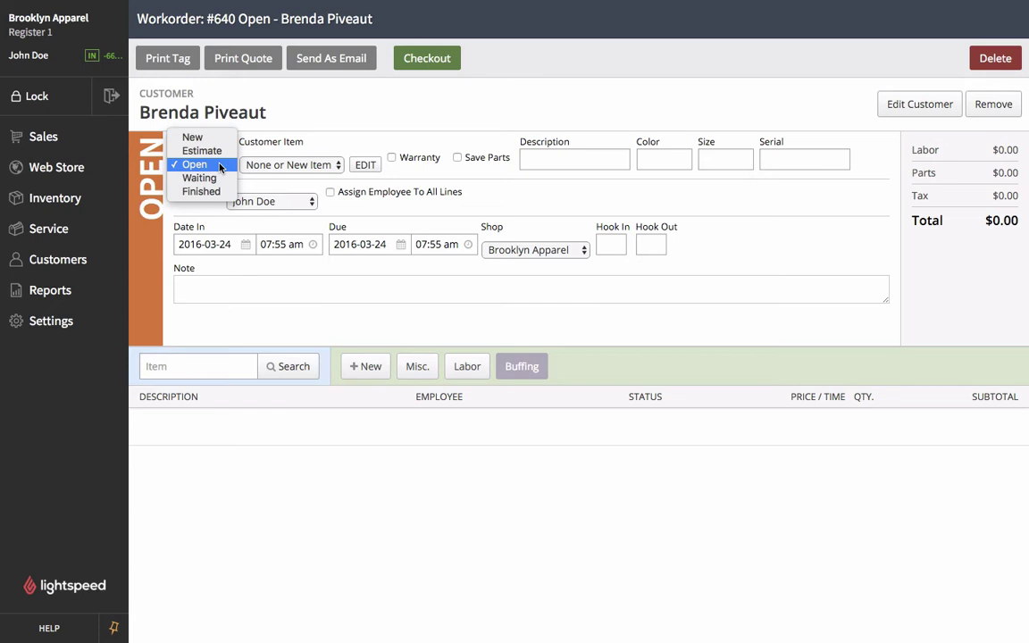
left_click(297, 90)
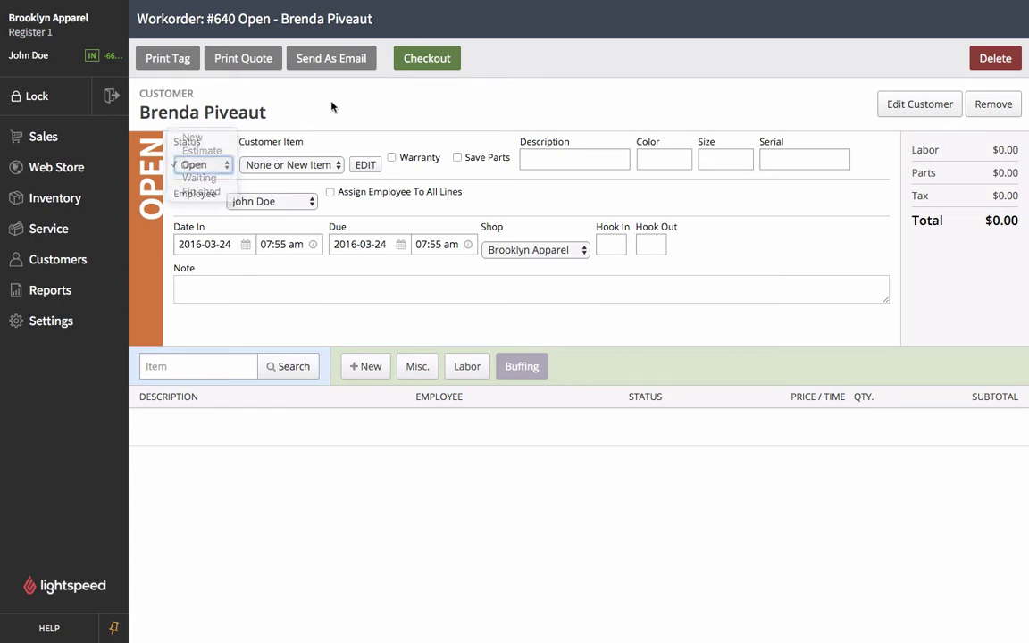
- Enter the shoe details: description Converse, color Blue, size 8
left_click(546, 159)
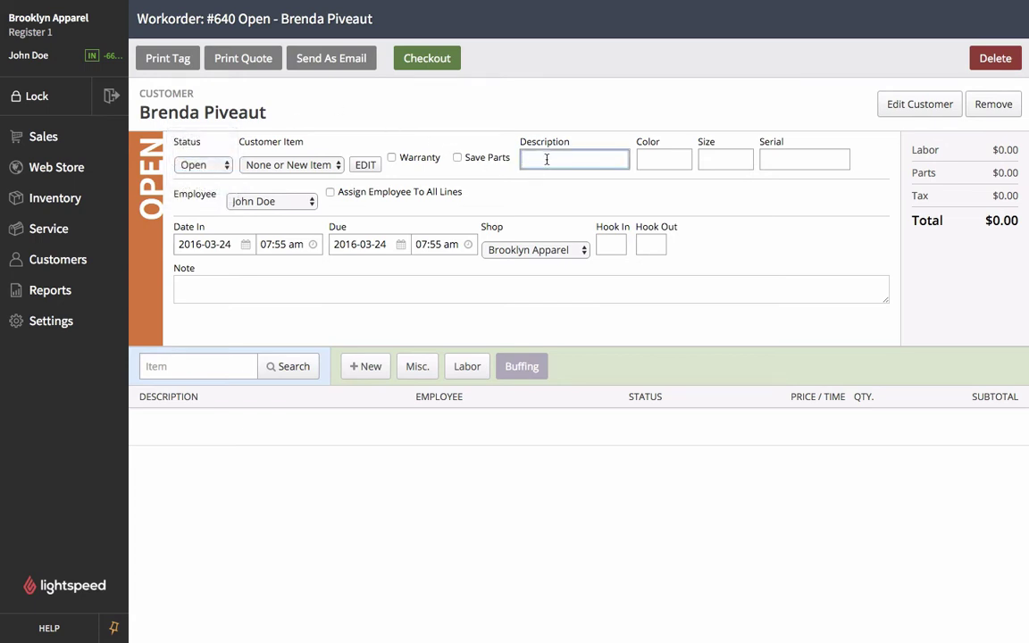
type("Converse")
left_click(659, 159)
type("Blue")
left_click(744, 159)
type("8")
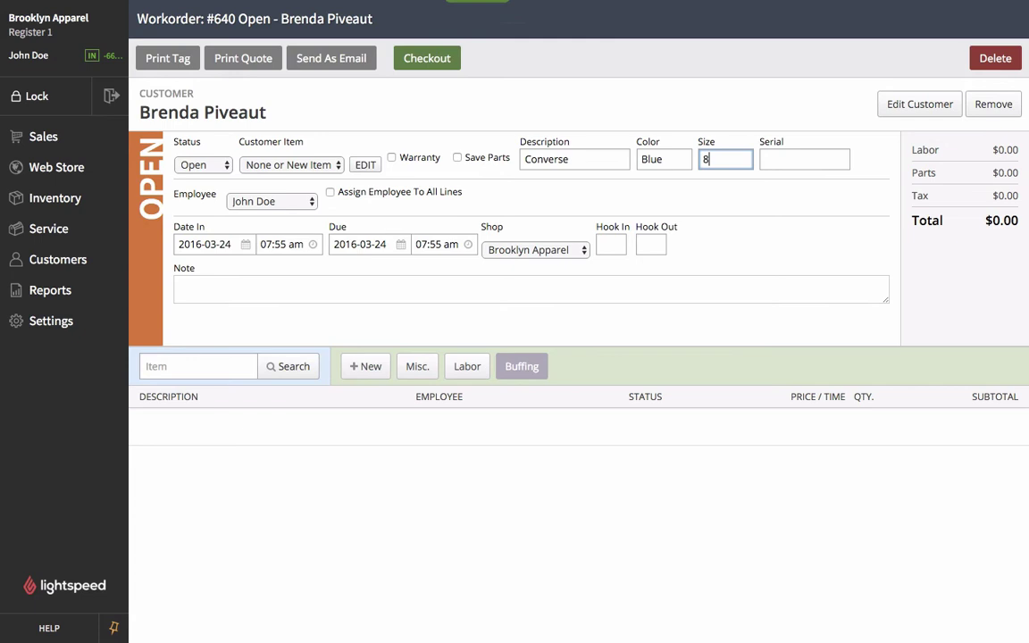
- Set the Date In check-in time to 10:00 am
left_click(272, 245)
scroll(293, 351, "down", 5)
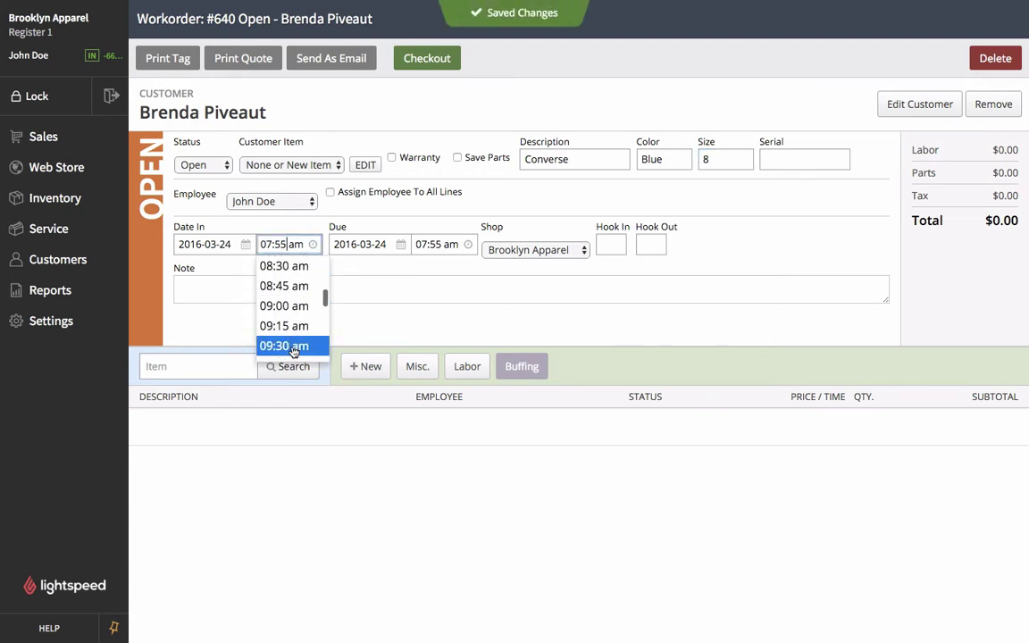
left_click(293, 346)
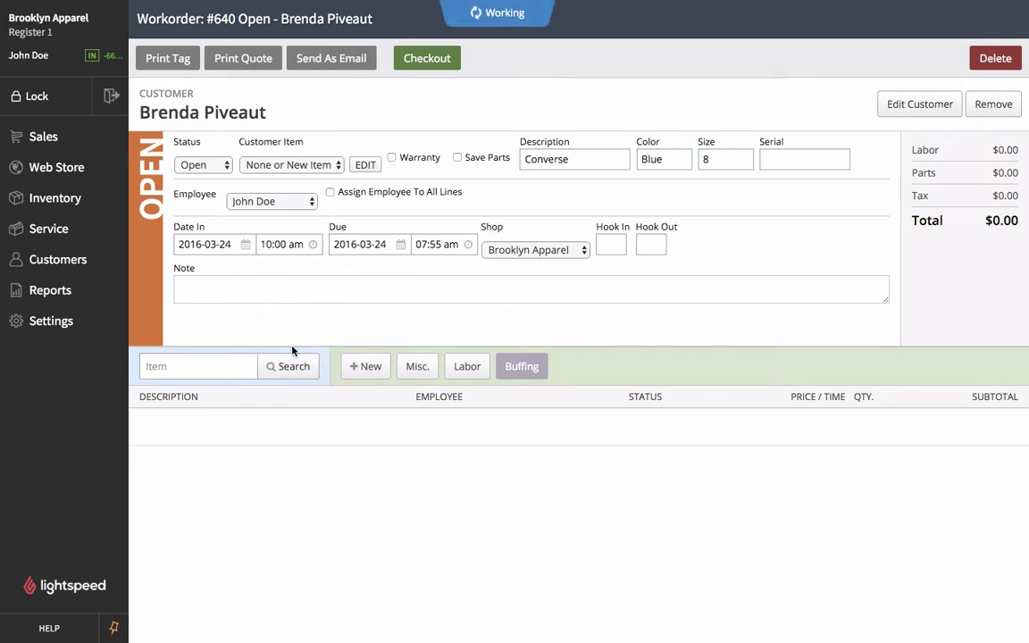
- Set the due date to 2016-03-27 with a due time of 09:00 am
left_click(386, 246)
left_click(348, 390)
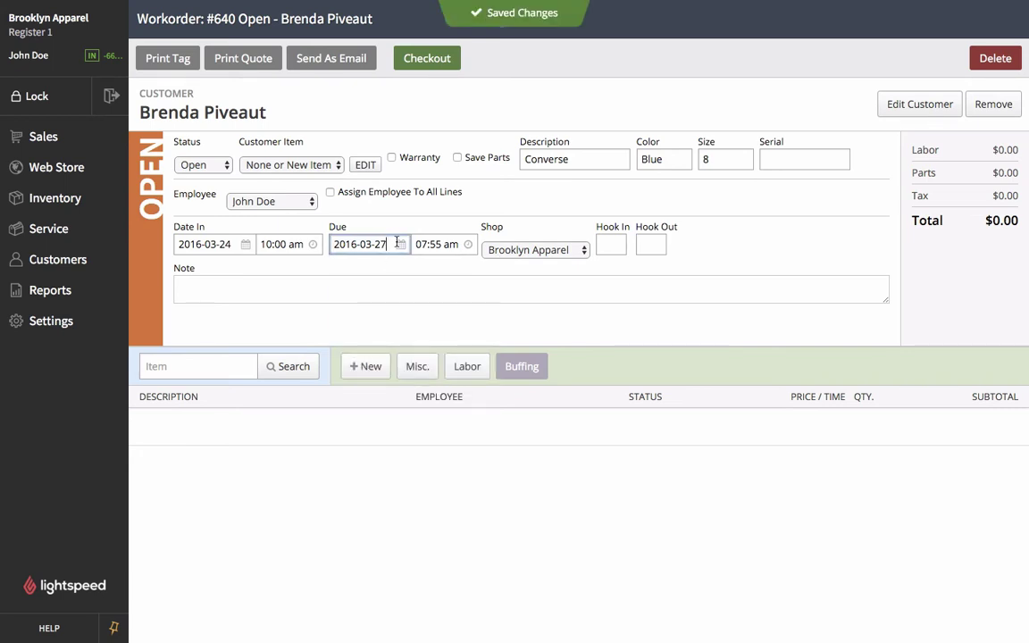
left_click(438, 244)
scroll(438, 321, "down", 2)
scroll(438, 326, "down", 2)
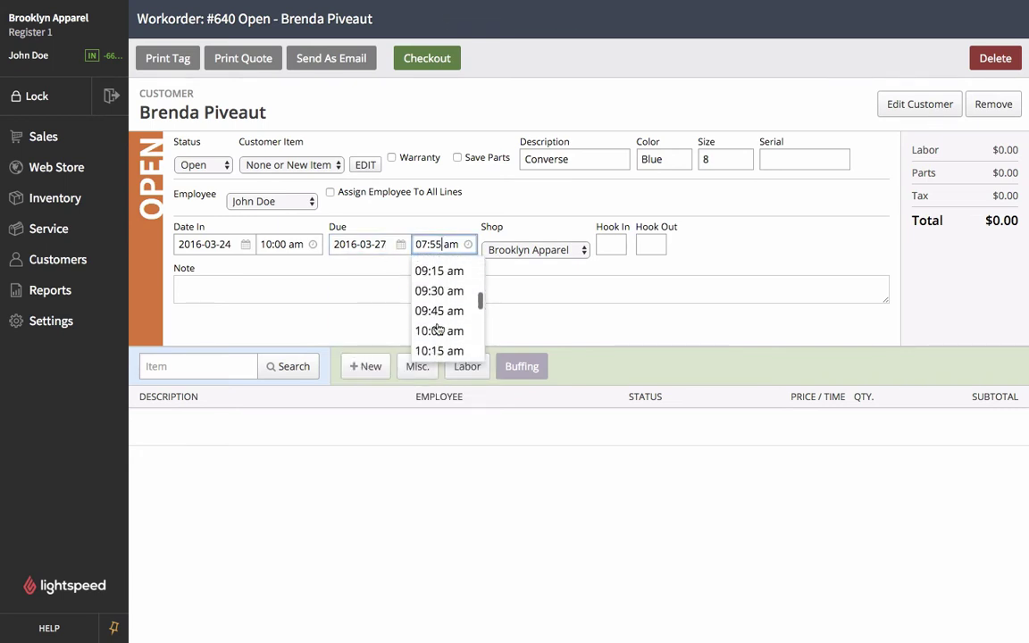
scroll(439, 271, "up", 2)
left_click(439, 266)
right_click(438, 265)
left_click(399, 278)
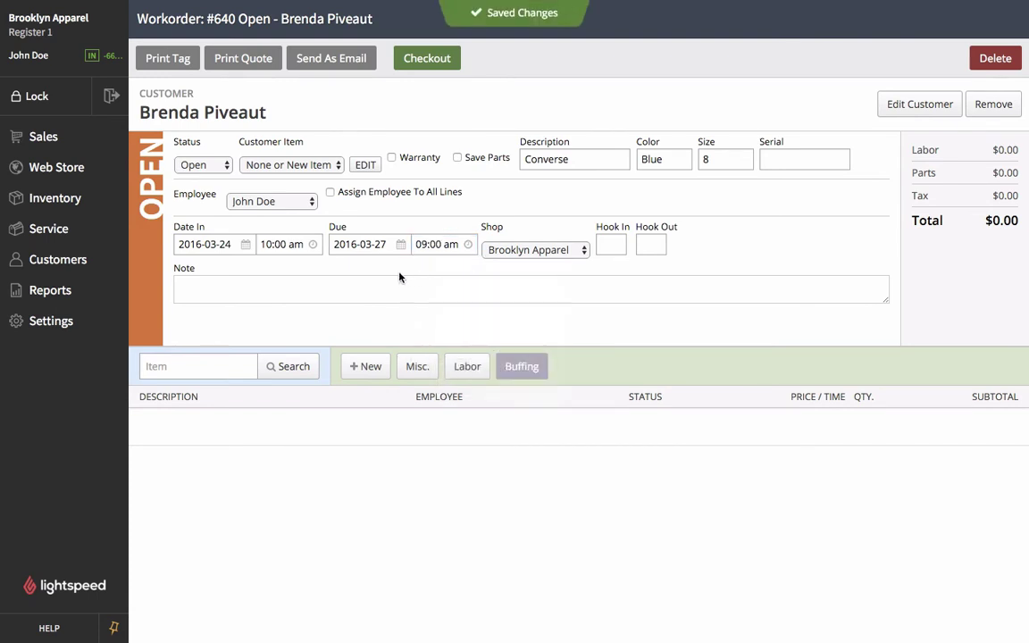
- Write the note 're-soled, buffed' on the work order
left_click(330, 289)
type("n")
key("BackSpace")
type("re-soled, ")
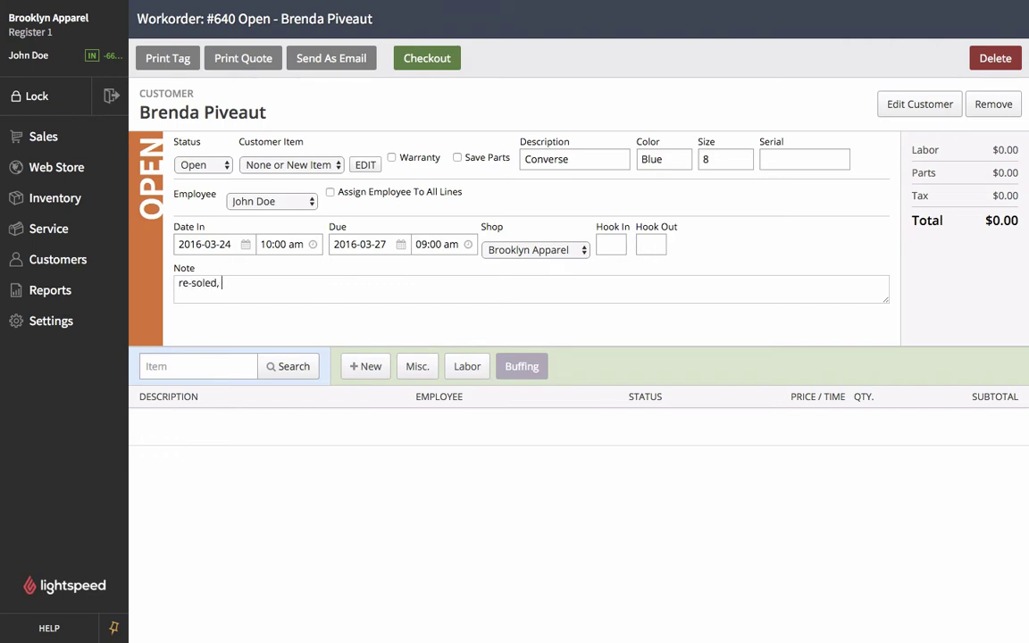
type("buffed")
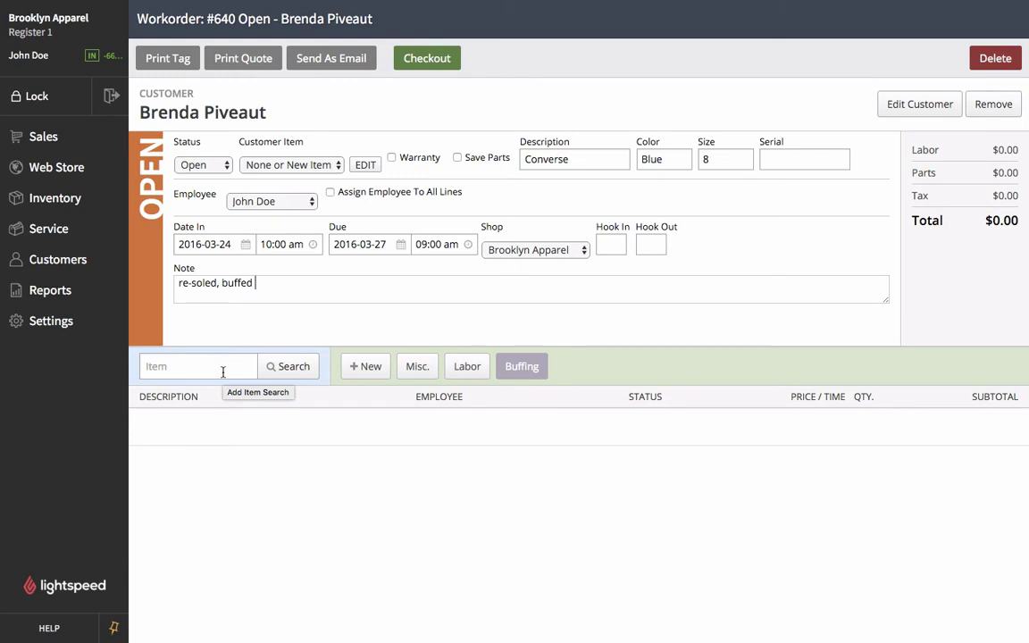
- Add a 'Labor - re-soling' line: 1 hour, $40.00 override, assigned to another employee
left_click(474, 370)
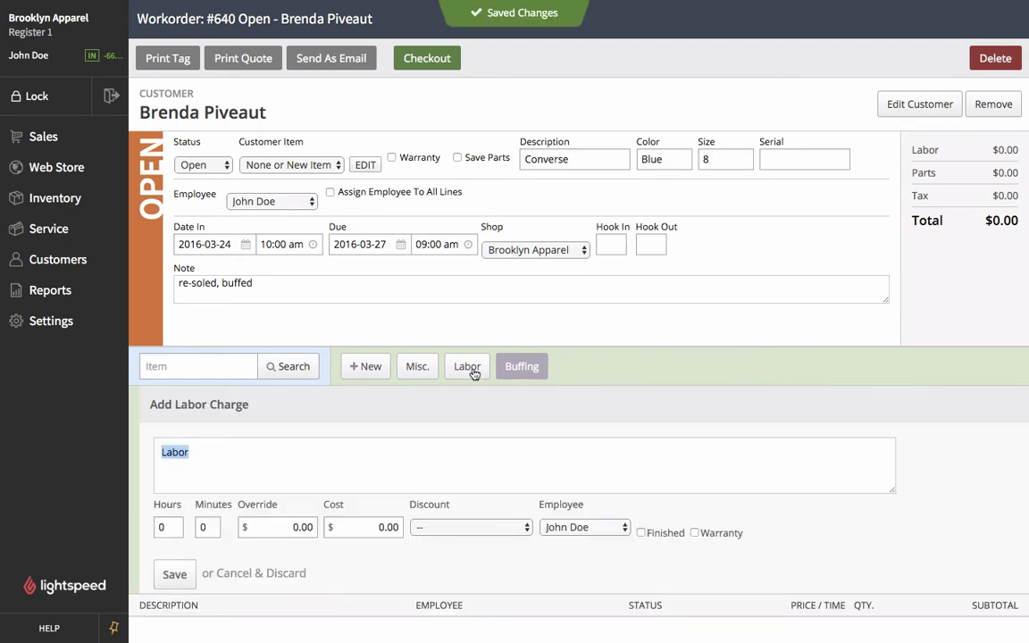
left_click(236, 449)
type("- re-s")
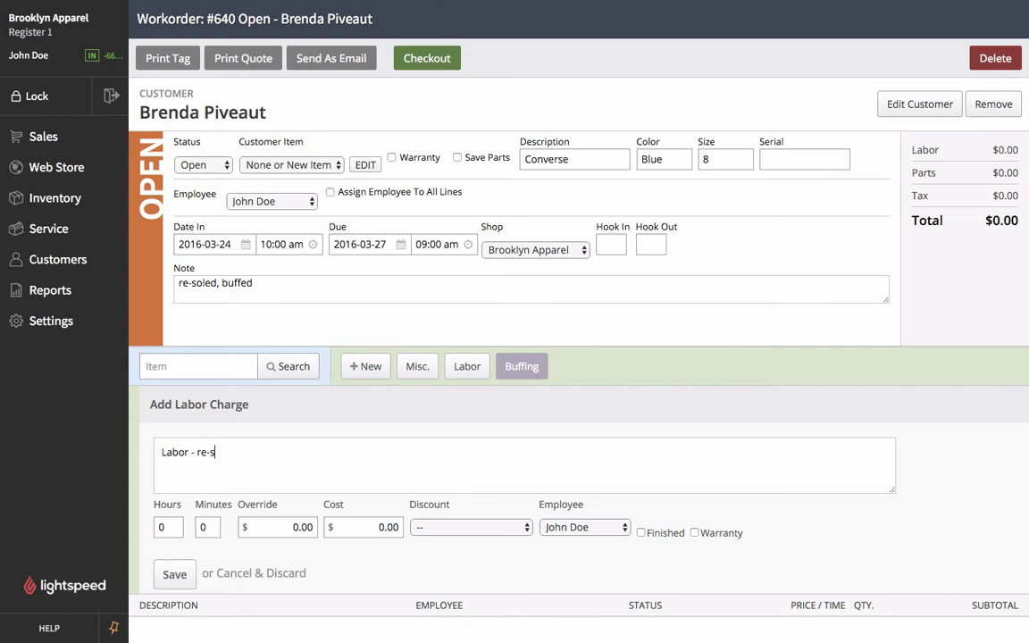
type("oling")
left_click(171, 528)
type("1")
left_click(297, 527)
type("40.00")
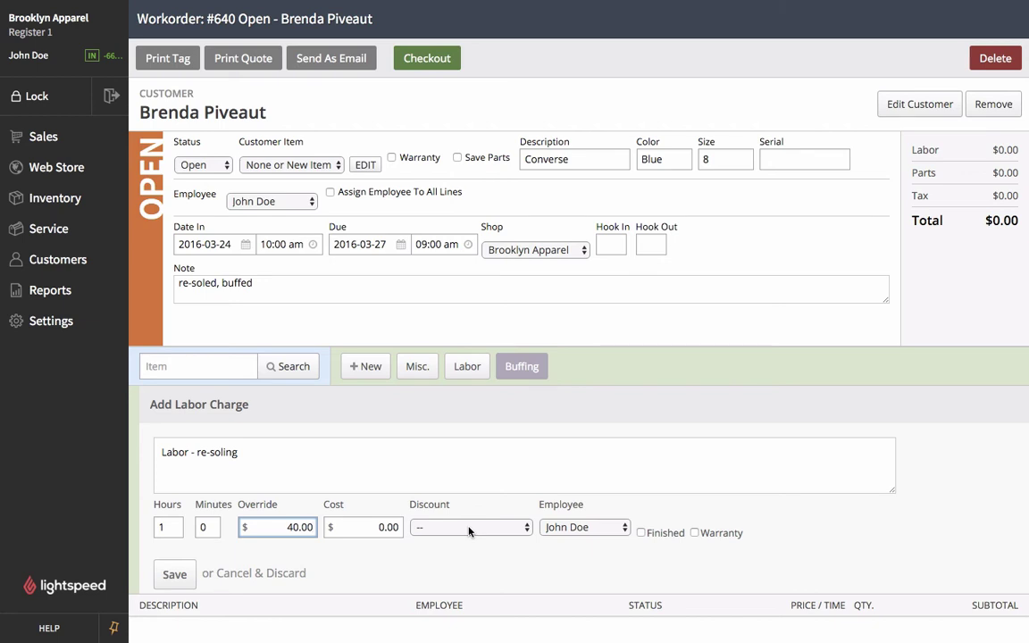
left_click(599, 530)
left_click(595, 554)
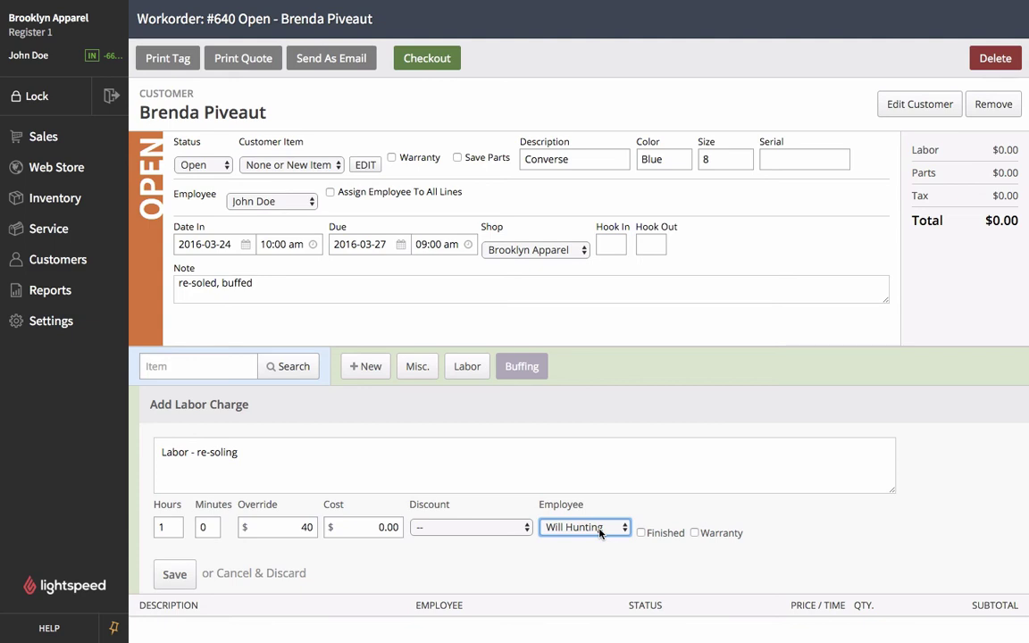
- Save the labor charge and add the $5.00 Buffing item, bringing the total to $45.80
left_click(173, 576)
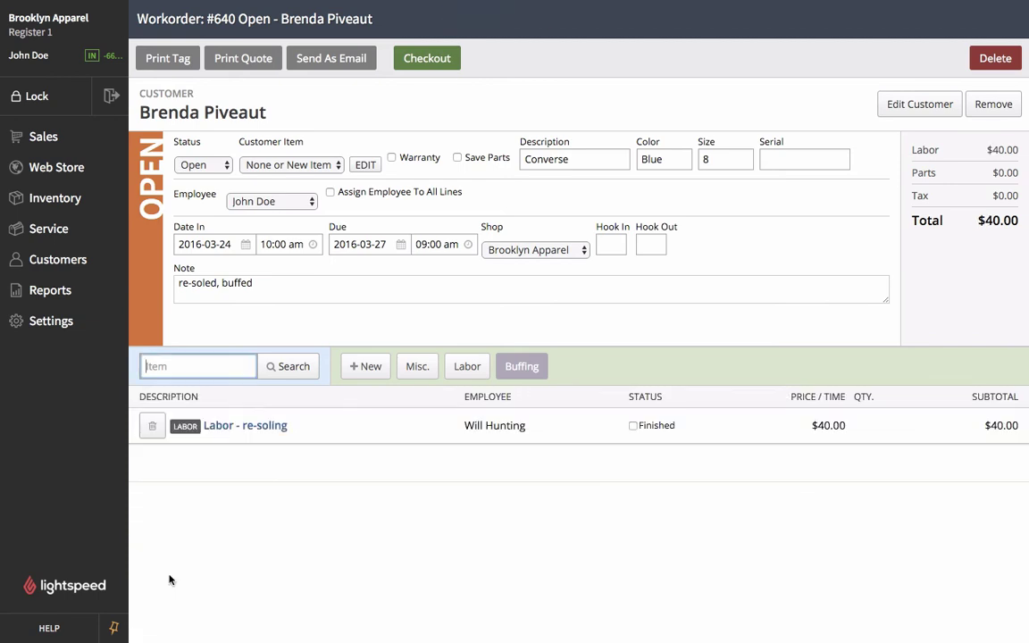
left_click(518, 369)
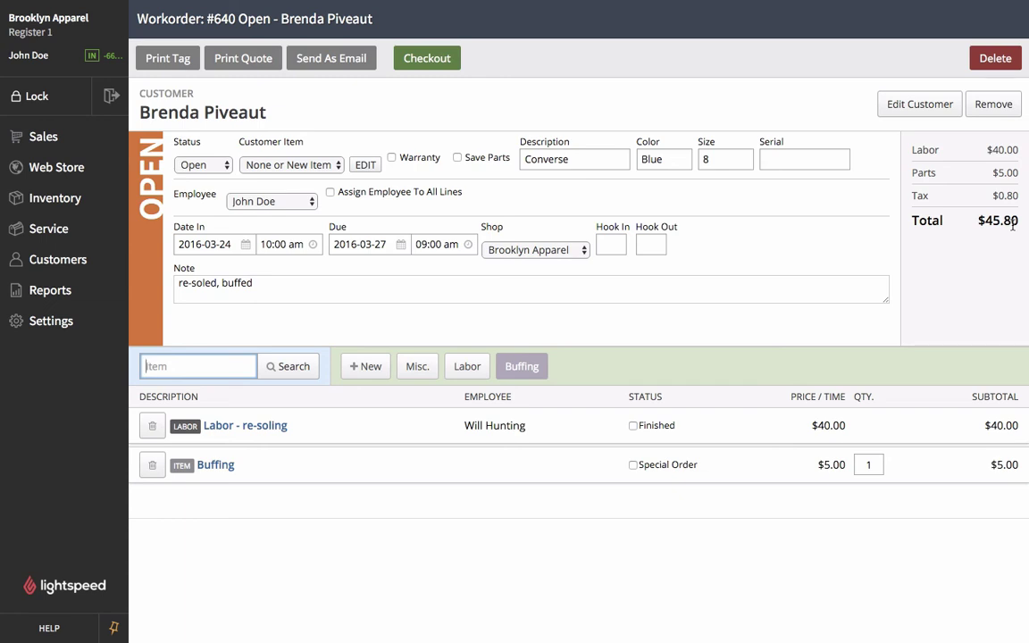
left_click(391, 158)
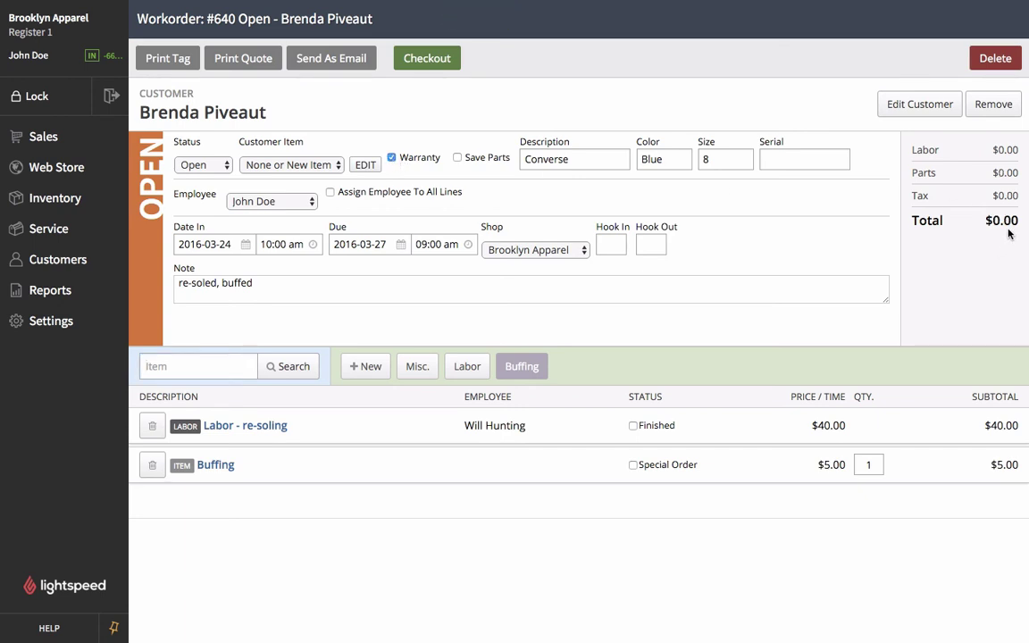
left_click(391, 158)
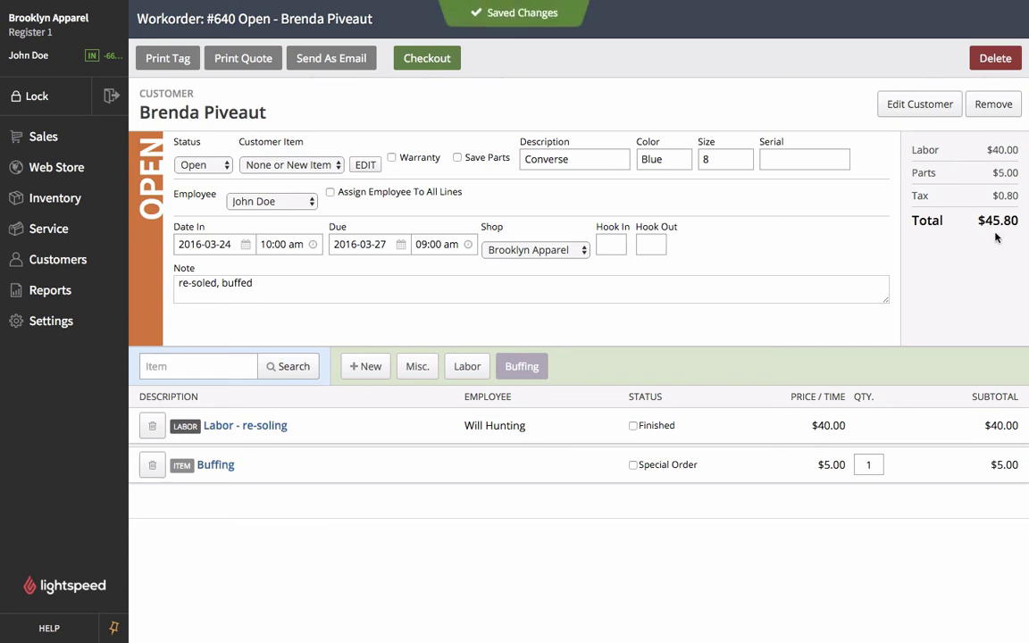